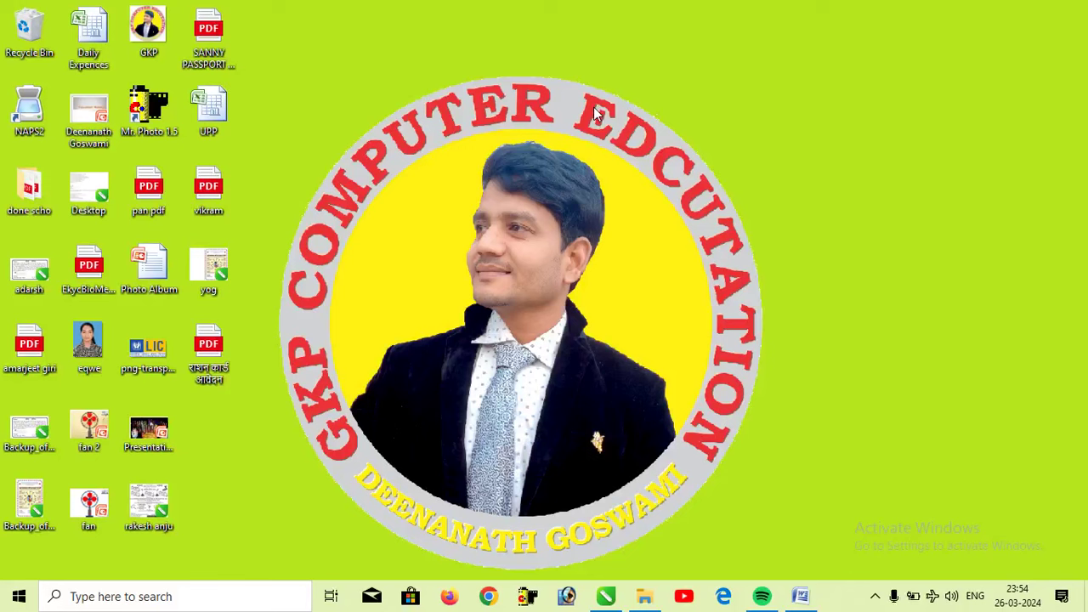
# Restore the minimized Word window showing Document1 from the taskbar.
pyautogui.click(808, 597)
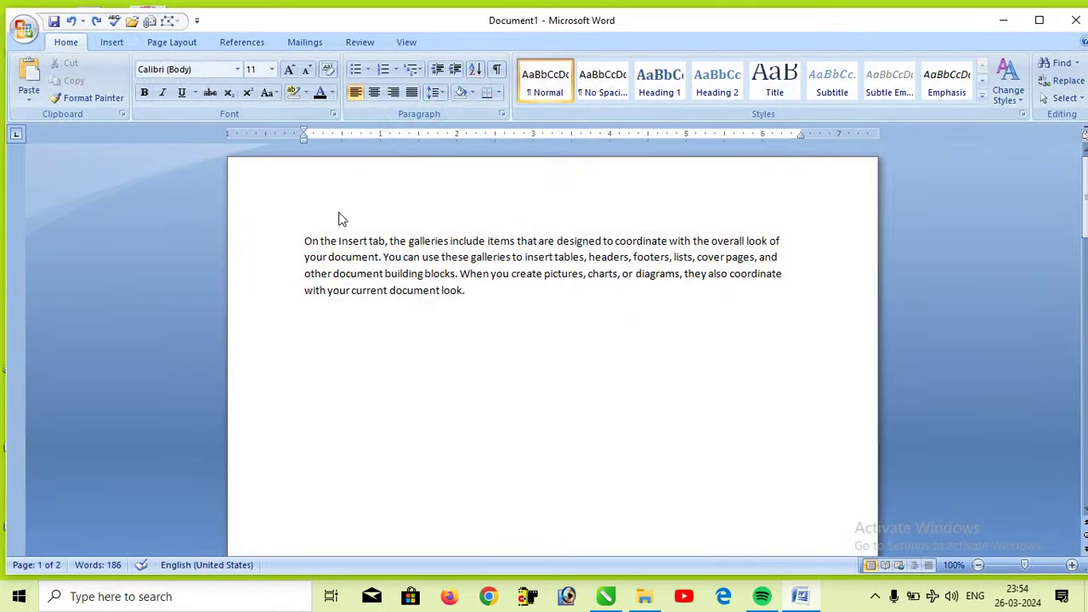
# Switch the ribbon to the Insert tab so the Header & Footer group is available.
pyautogui.click(115, 42)
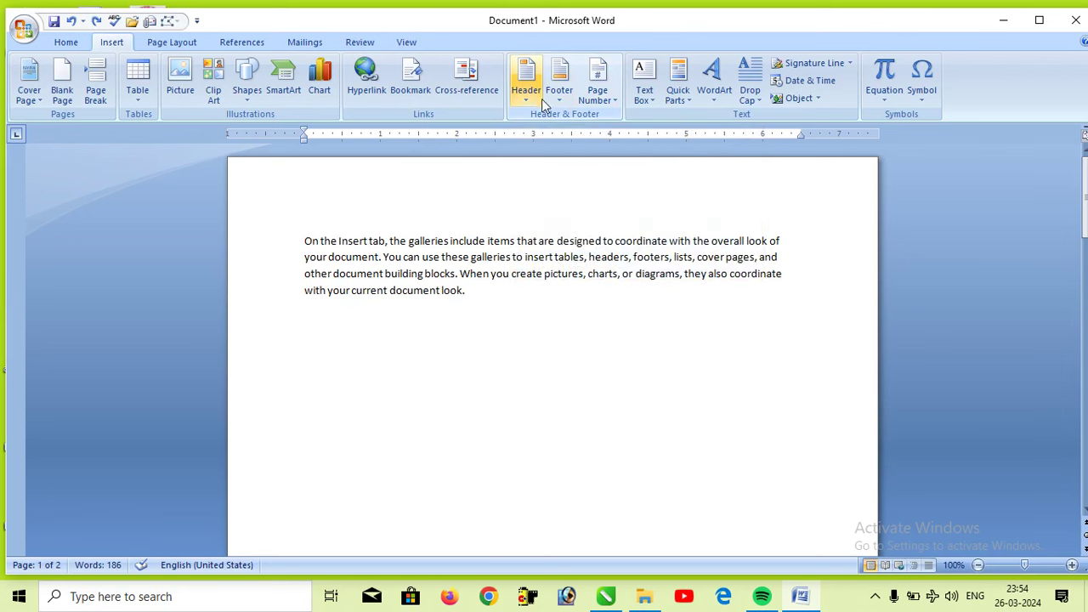
pyautogui.scroll(-5, 609, 231)
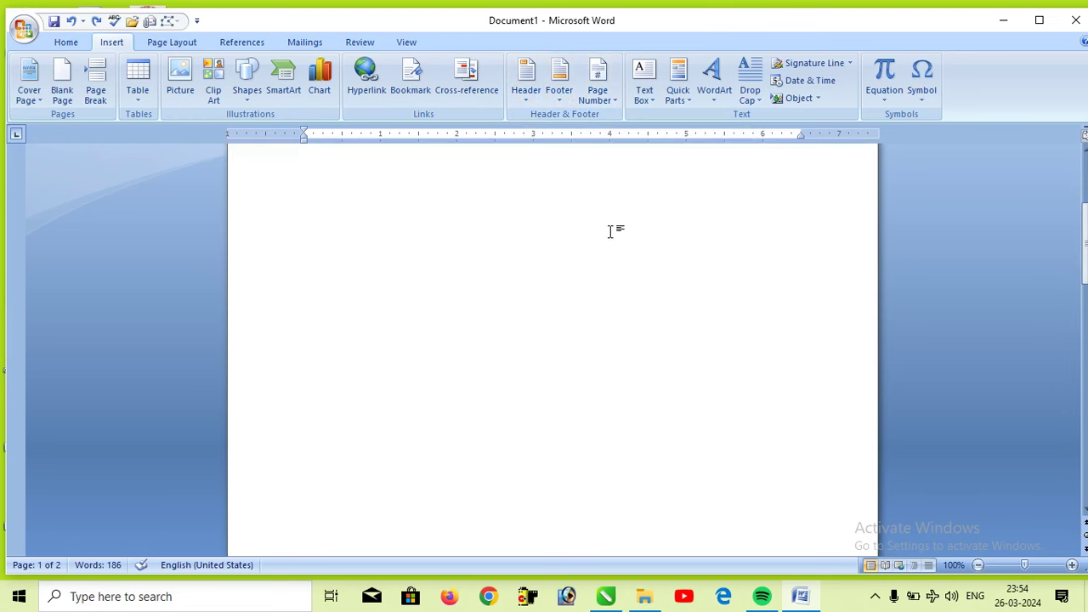
pyautogui.scroll(-2, 610, 232)
pyautogui.scroll(-4, 609, 231)
pyautogui.scroll(4, 607, 278)
pyautogui.scroll(3, 562, 272)
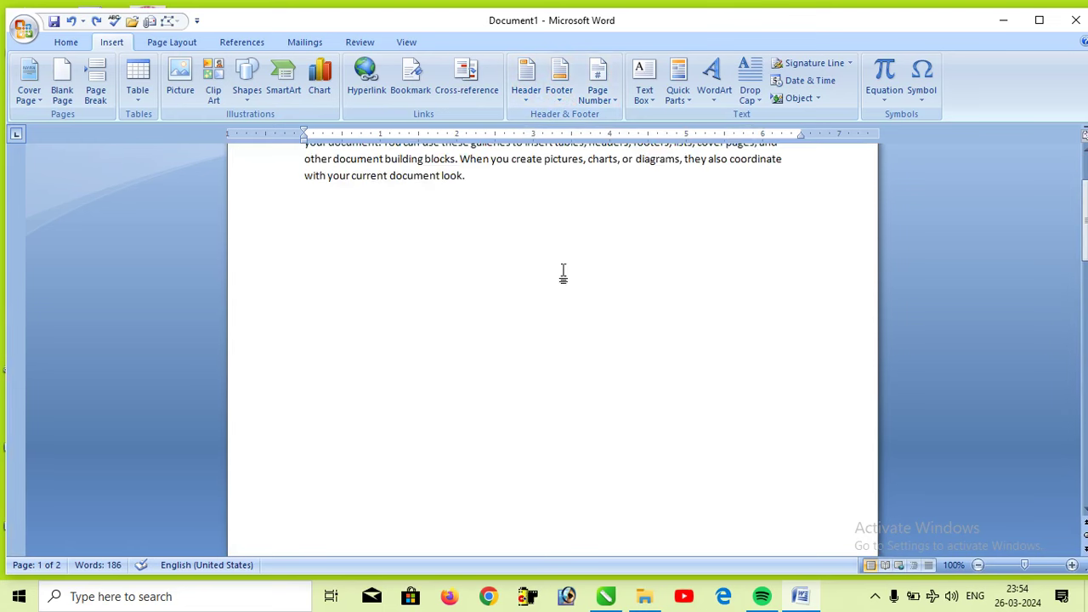
pyautogui.scroll(3, 563, 272)
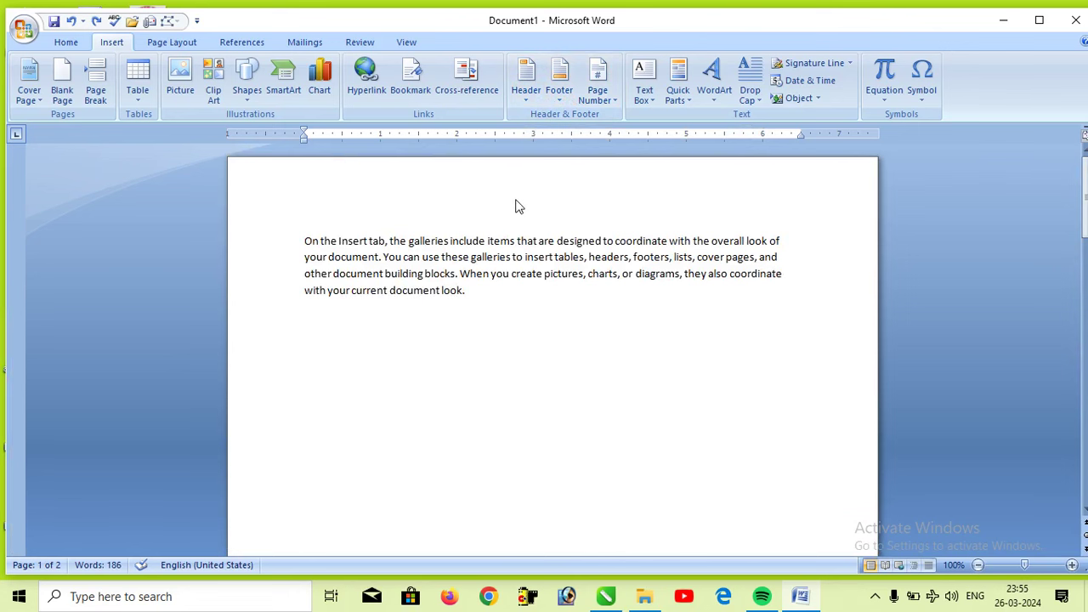
pyautogui.scroll(-5, 561, 208)
pyautogui.scroll(5, 567, 210)
pyautogui.scroll(-5, 505, 221)
pyautogui.scroll(-7, 559, 211)
pyautogui.scroll(5, 562, 213)
pyautogui.scroll(5, 544, 219)
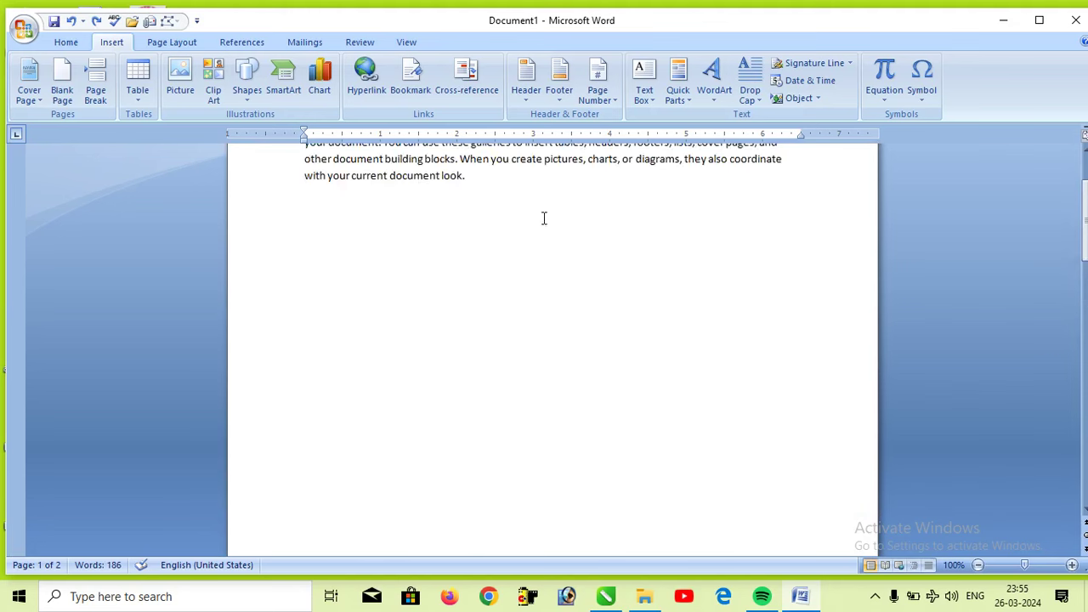
pyautogui.scroll(3, 544, 218)
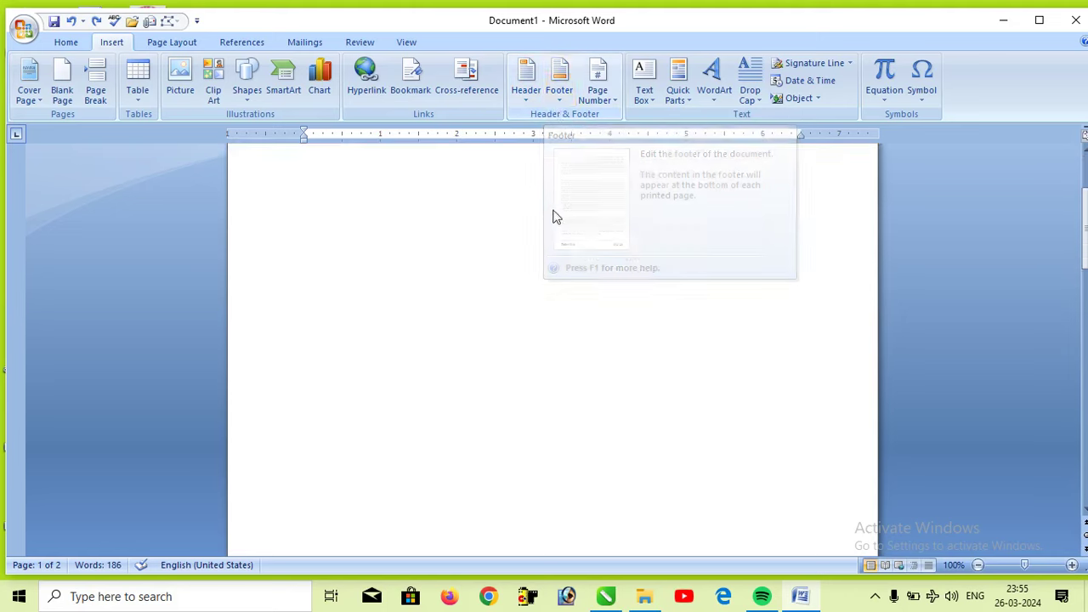
pyautogui.hotkey('alt', 'p')
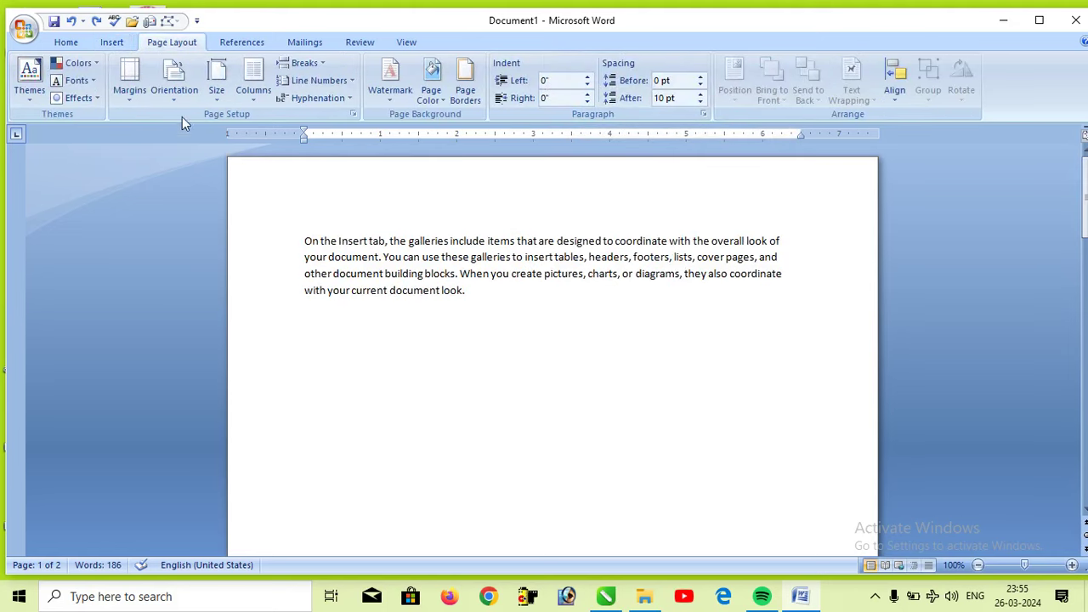
pyautogui.click(115, 46)
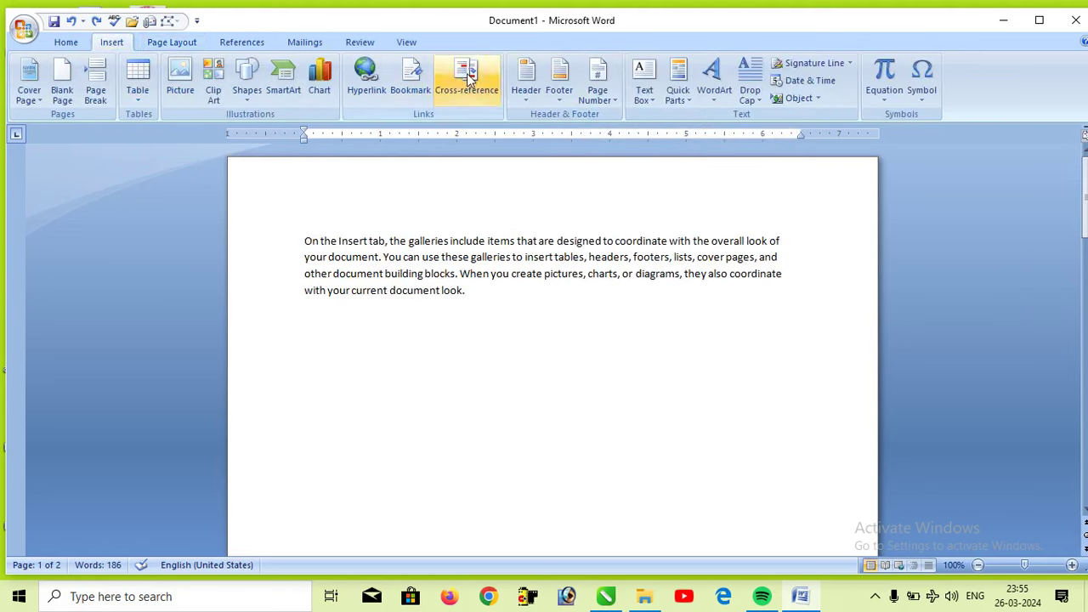
# Insert the Alphabet header with 'Computer' as its title and close header editing.
pyautogui.click(527, 89)
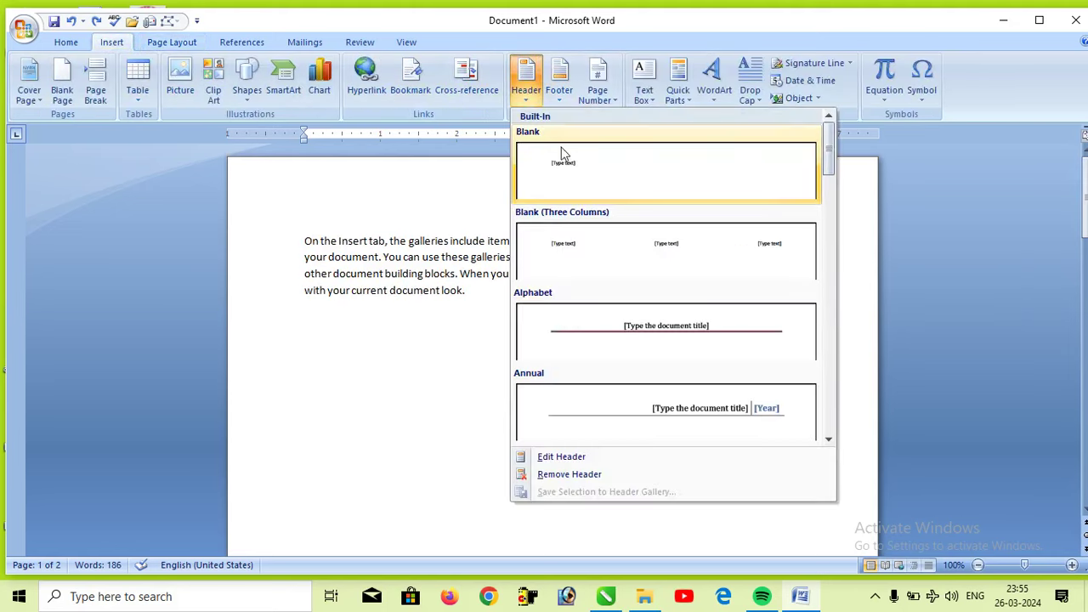
pyautogui.click(735, 343)
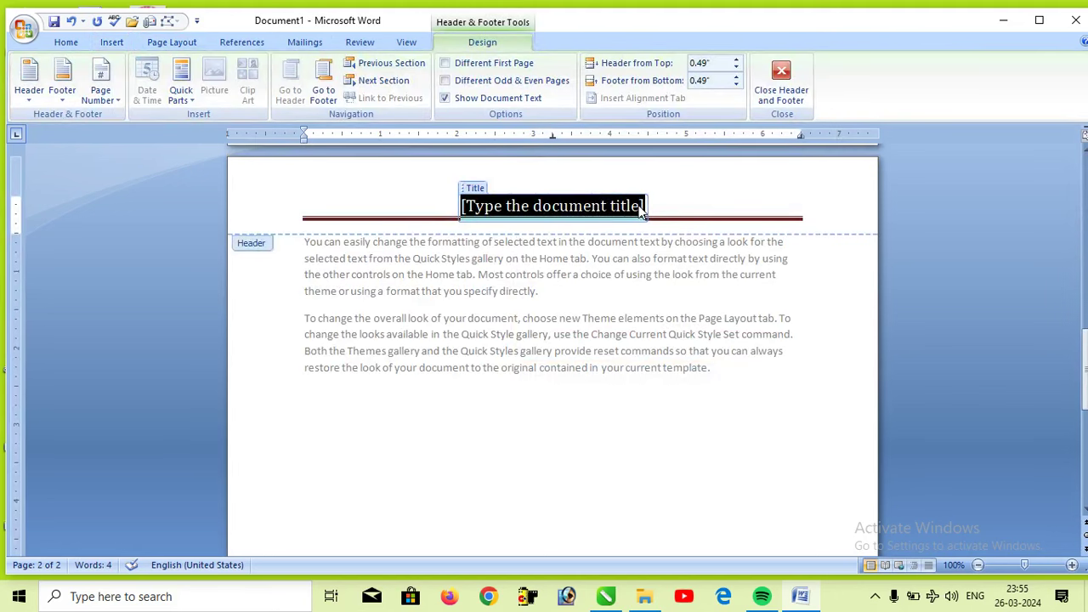
pyautogui.write('C')
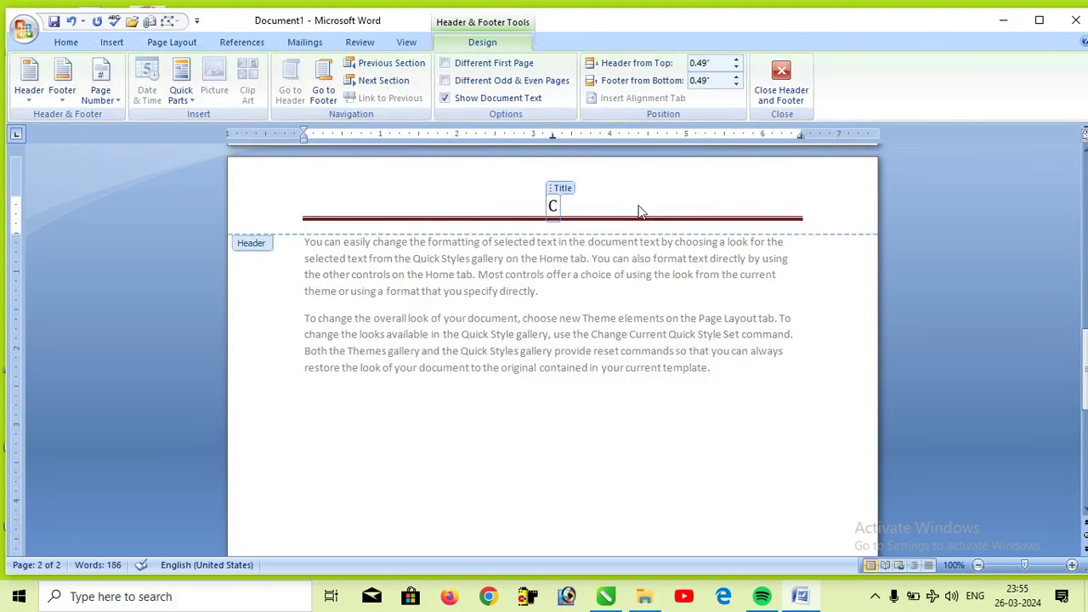
pyautogui.write('o')
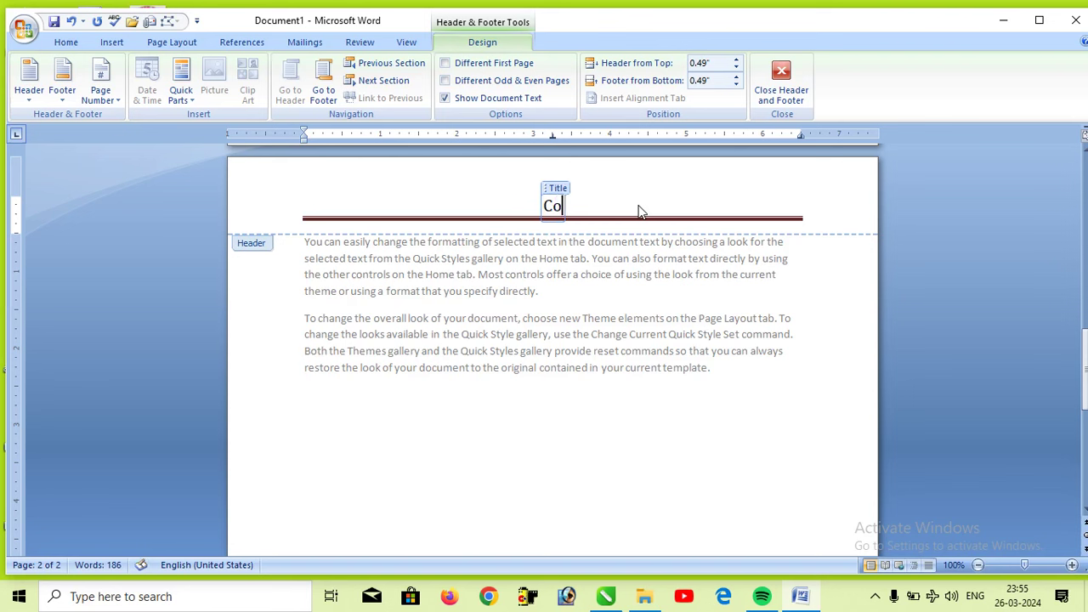
pyautogui.write('mpute')
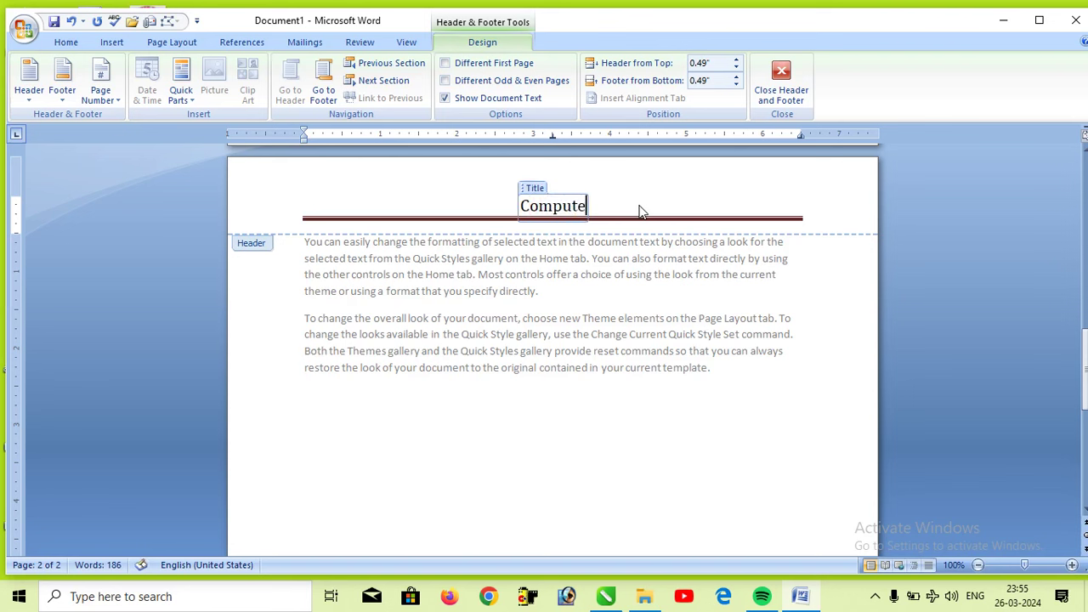
pyautogui.write('r')
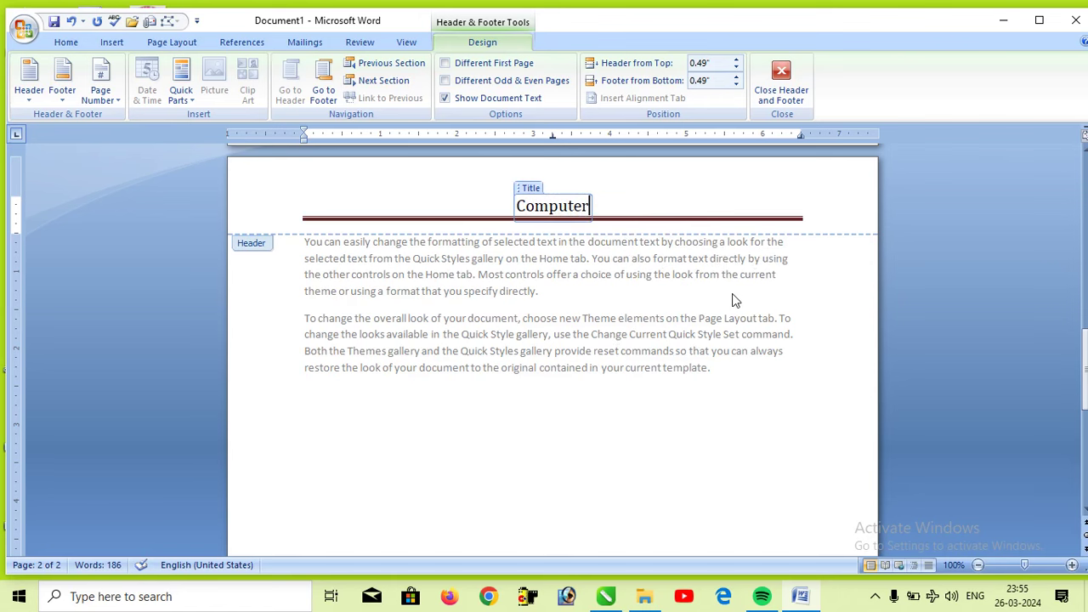
pyautogui.doubleClick(733, 294)
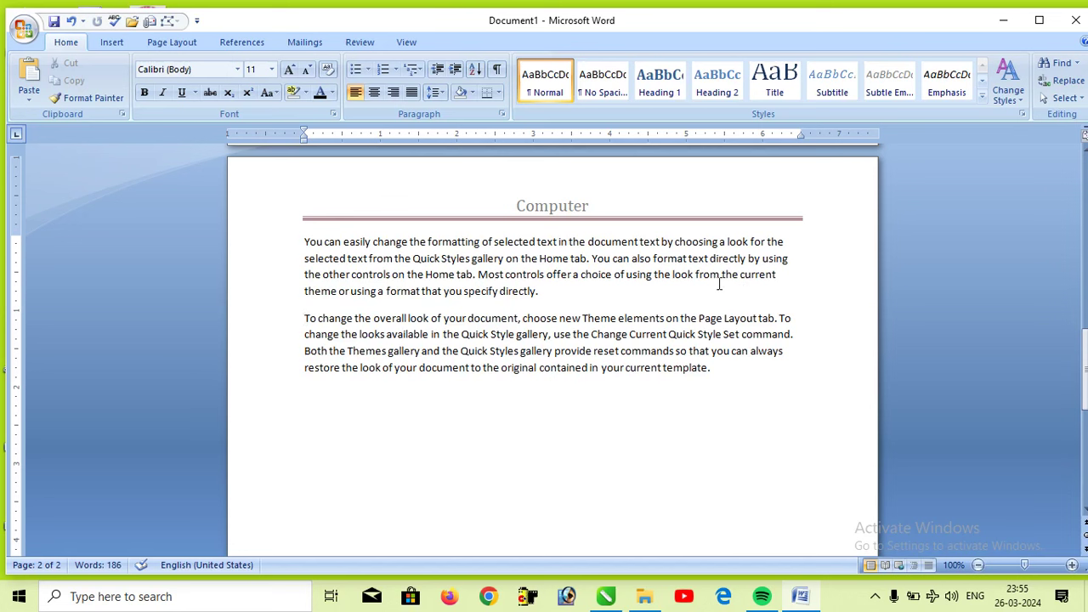
# Recheck the Computer header, then scroll to confirm it appears on both pages.
pyautogui.doubleClick(593, 212)
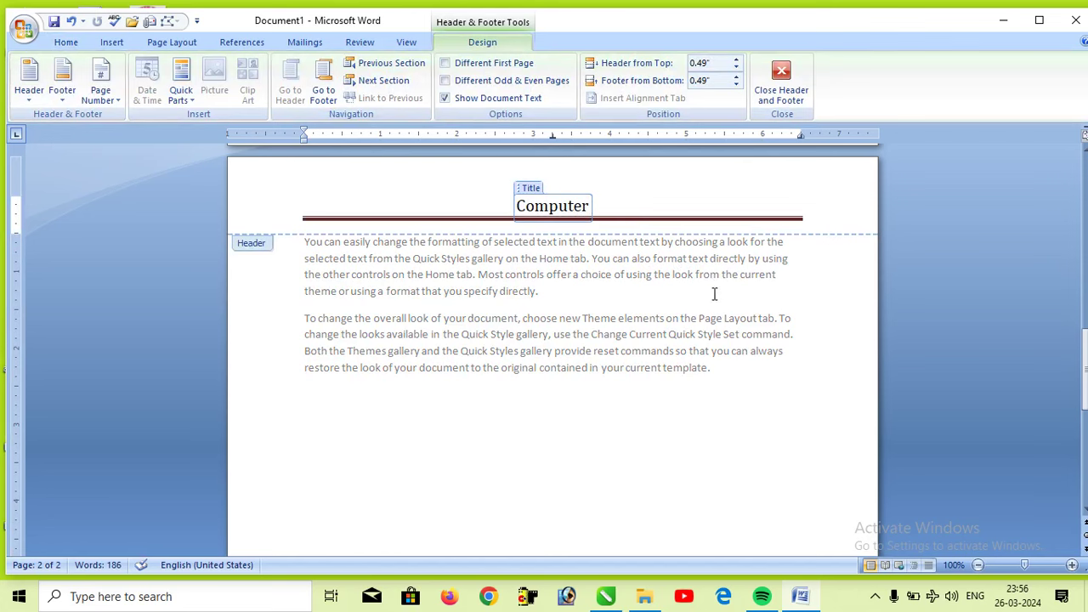
pyautogui.doubleClick(714, 298)
pyautogui.scroll(-6, 646, 359)
pyautogui.scroll(-2, 661, 369)
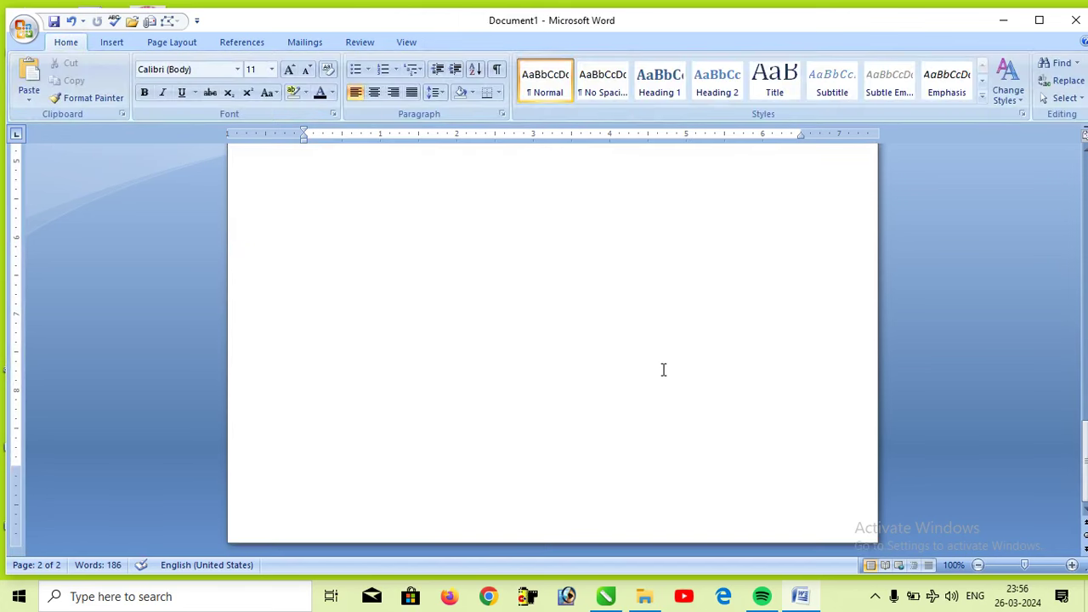
pyautogui.scroll(15, 663, 369)
pyautogui.scroll(-10, 663, 369)
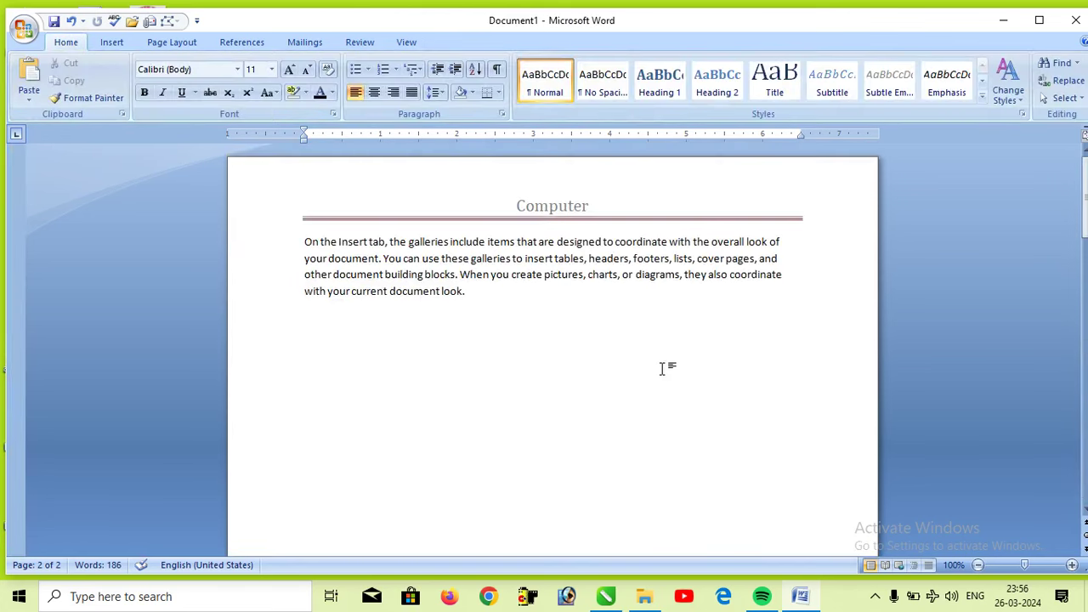
pyautogui.scroll(-7, 632, 325)
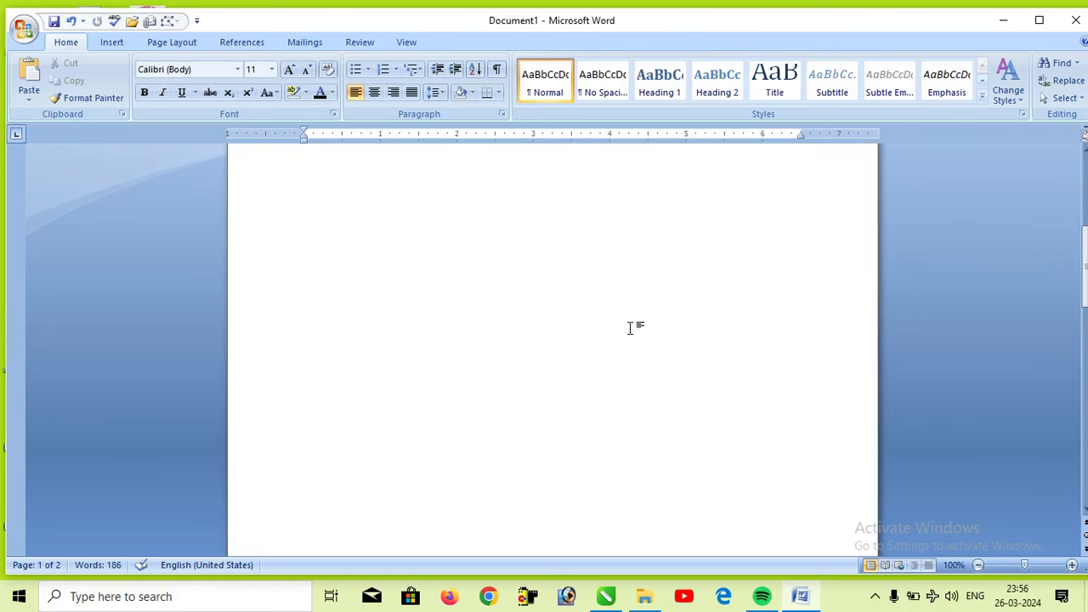
pyautogui.scroll(-8, 651, 348)
pyautogui.scroll(-6, 651, 342)
pyautogui.scroll(4, 655, 348)
pyautogui.scroll(5, 654, 349)
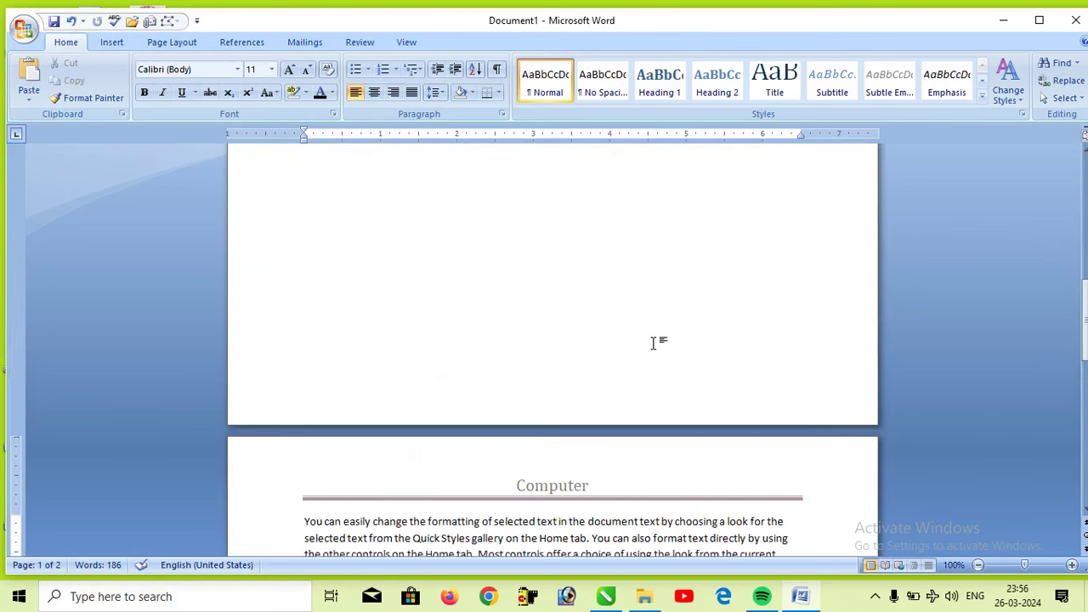
pyautogui.scroll(3, 612, 342)
pyautogui.scroll(3, 585, 344)
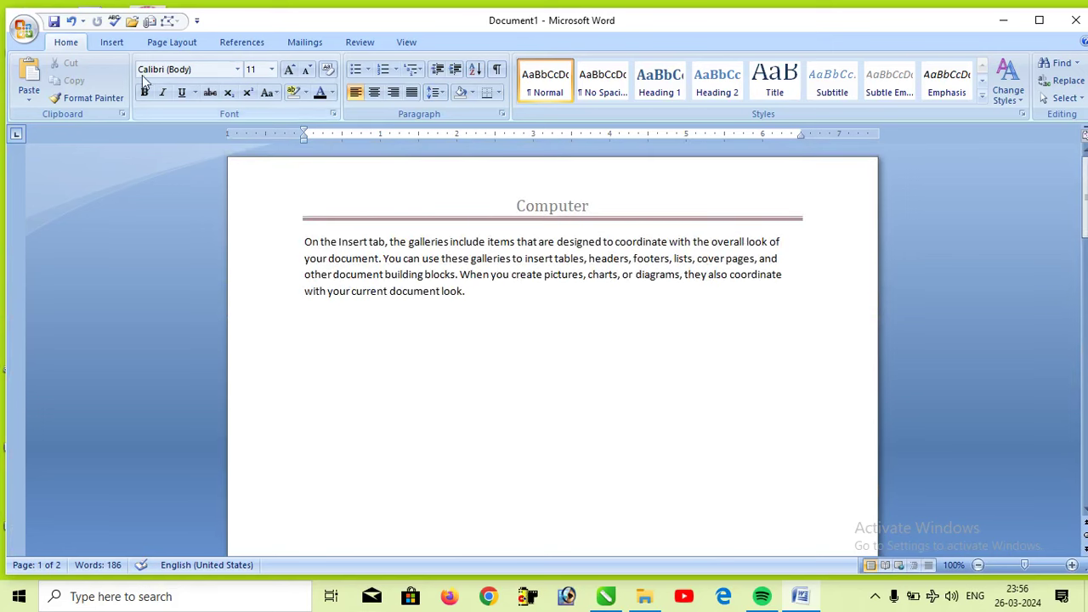
pyautogui.click(112, 42)
# Insert the Alphabet footer, replace its placeholder with 'Memory Unit', and return to the body.
pyautogui.click(559, 91)
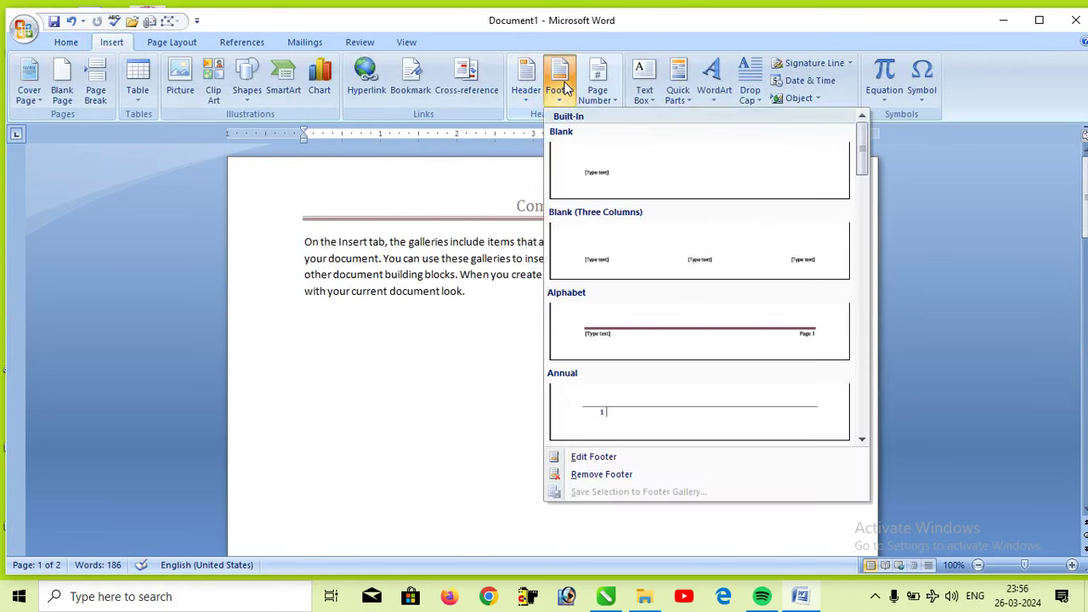
pyautogui.click(695, 338)
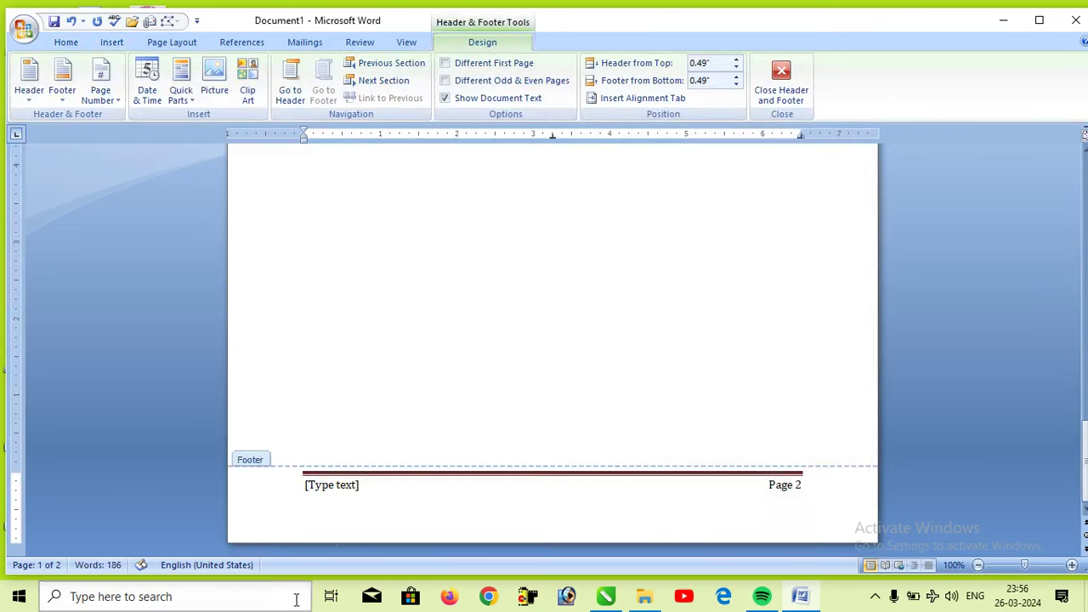
pyautogui.click(357, 489)
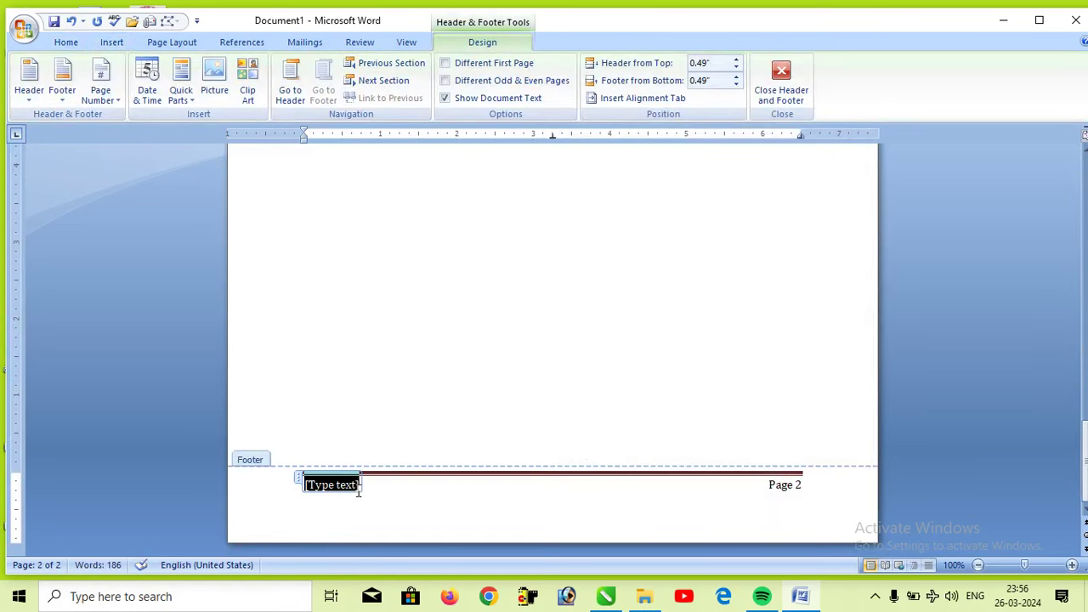
pyautogui.write('M')
pyautogui.write('emory')
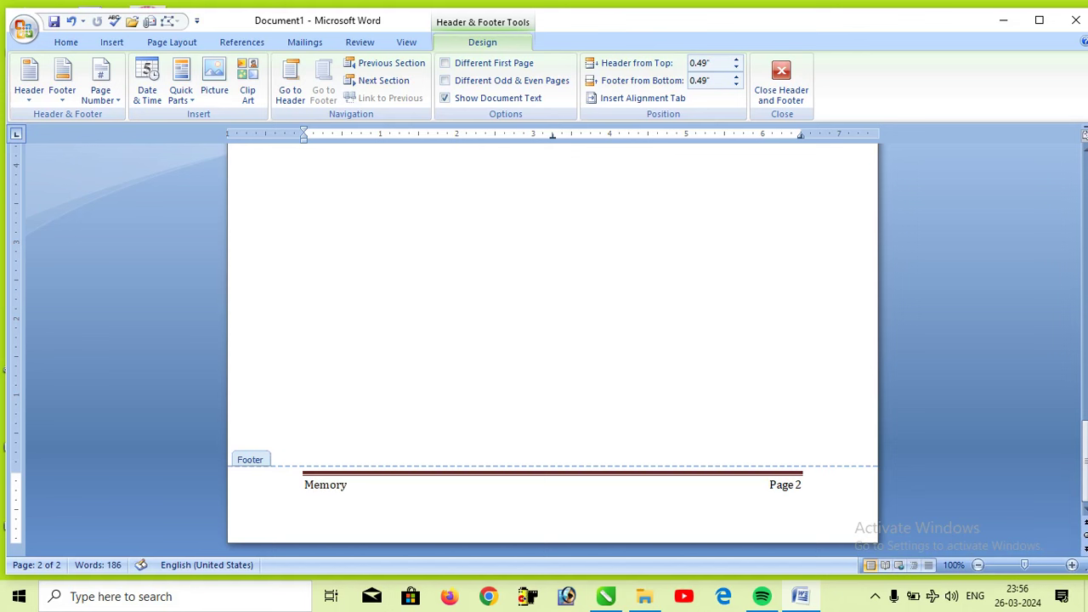
pyautogui.write(' Unit')
pyautogui.doubleClick(659, 371)
# Insert a page break (Ctrl+Enter) at the end of page 2 to start page 3.
pyautogui.scroll(5, 556, 391)
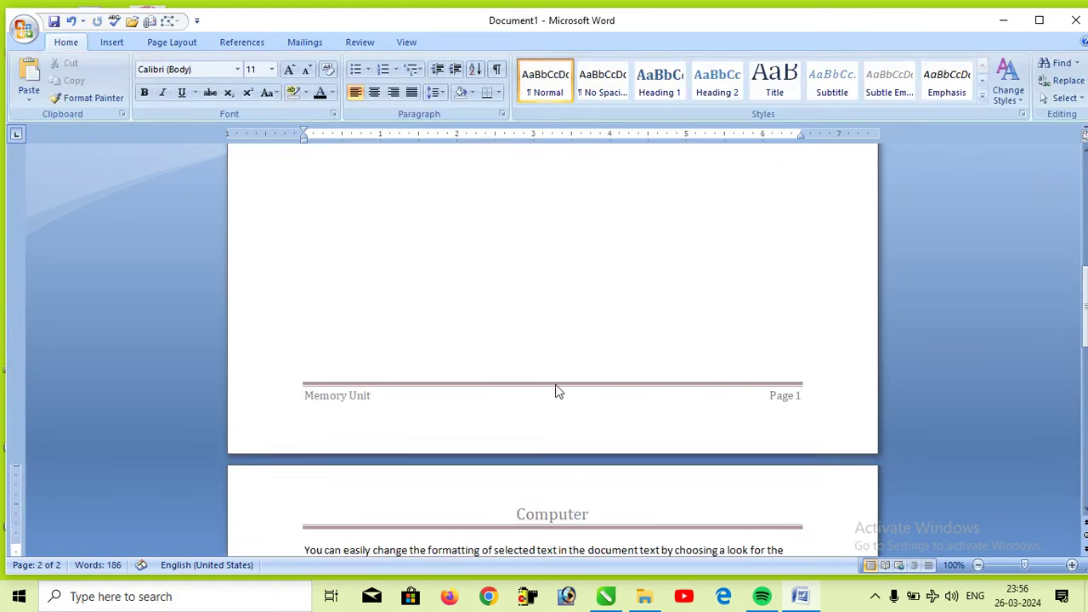
pyautogui.scroll(1, 556, 388)
pyautogui.scroll(-7, 593, 465)
pyautogui.scroll(-10, 592, 465)
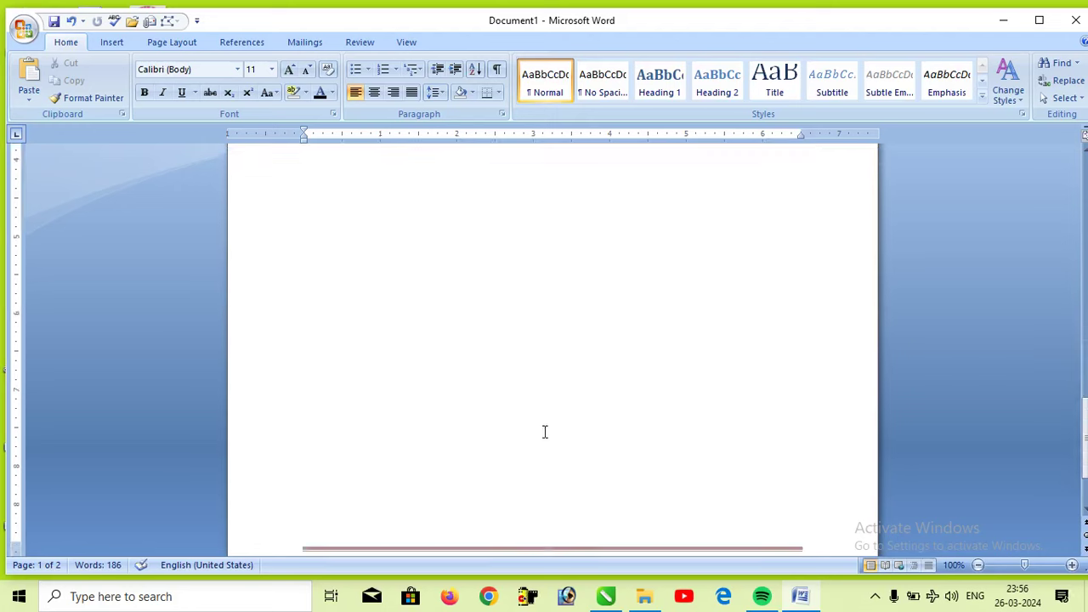
pyautogui.scroll(-2, 544, 433)
pyautogui.scroll(8, 631, 432)
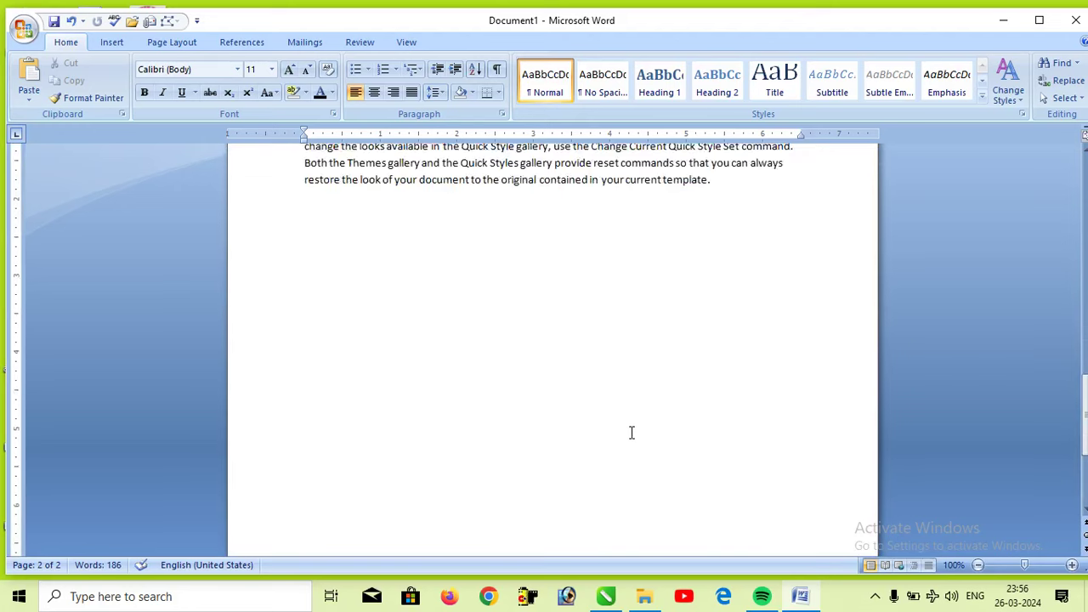
pyautogui.scroll(5, 630, 432)
pyautogui.scroll(4, 548, 433)
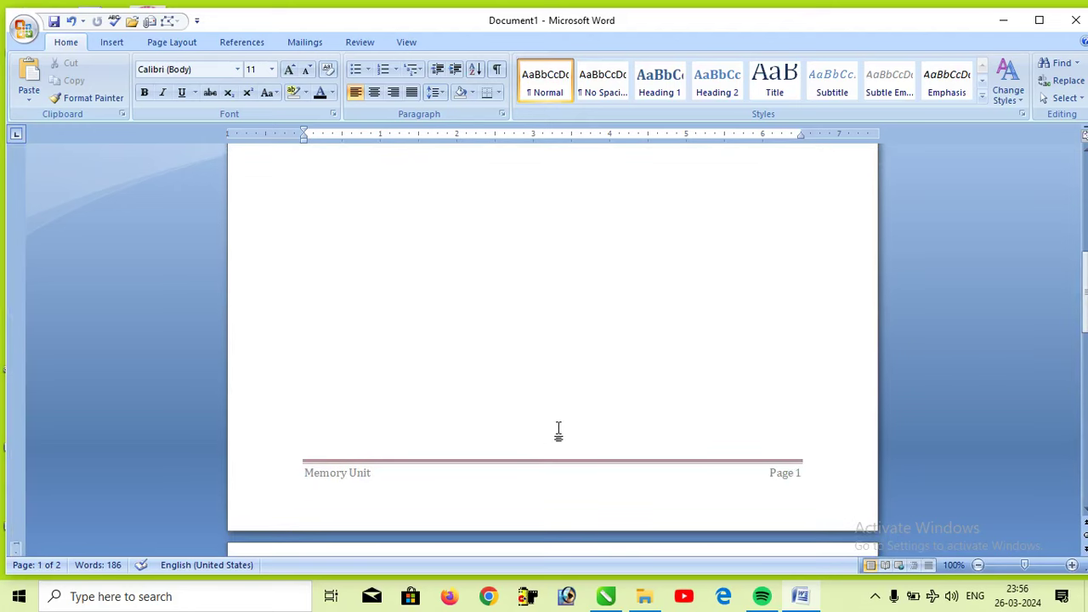
pyautogui.scroll(-1, 561, 432)
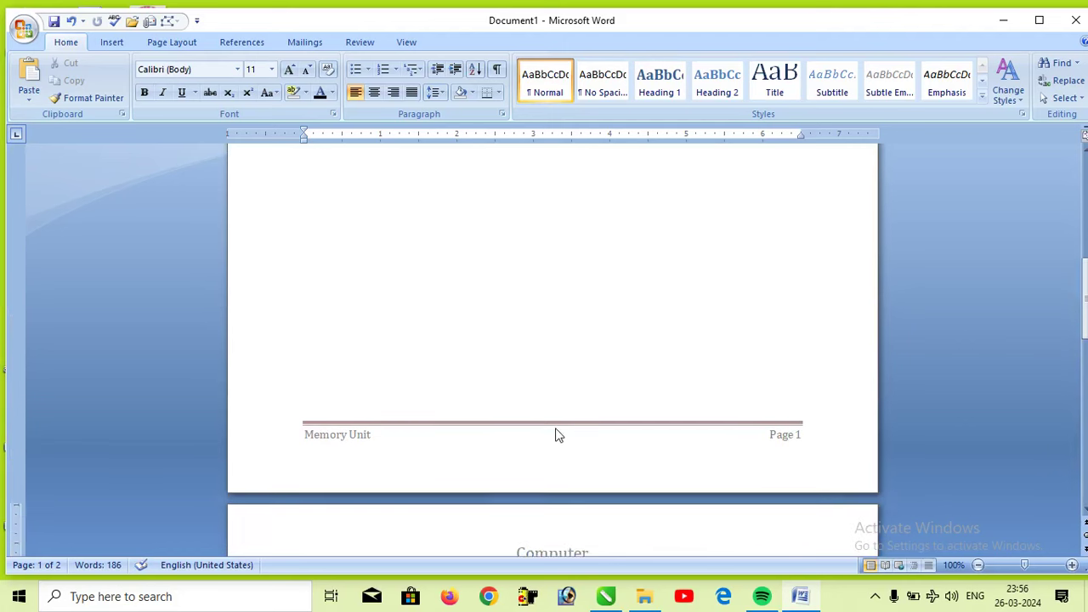
pyautogui.scroll(-5, 560, 432)
pyautogui.scroll(-3, 559, 431)
pyautogui.scroll(-5, 560, 432)
pyautogui.scroll(-5, 564, 433)
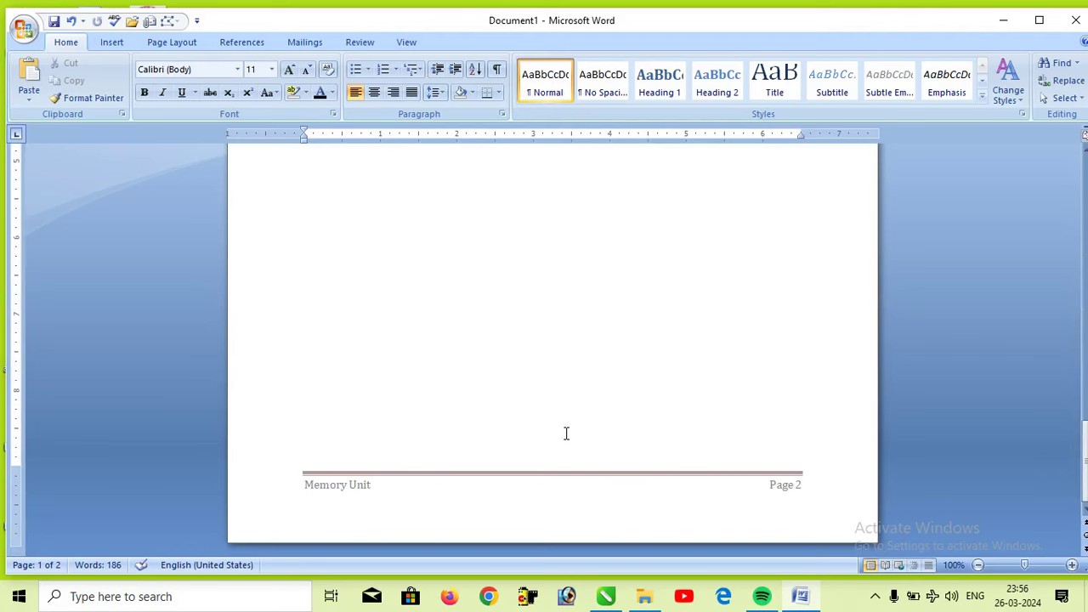
pyautogui.scroll(2, 712, 429)
pyautogui.click(633, 411)
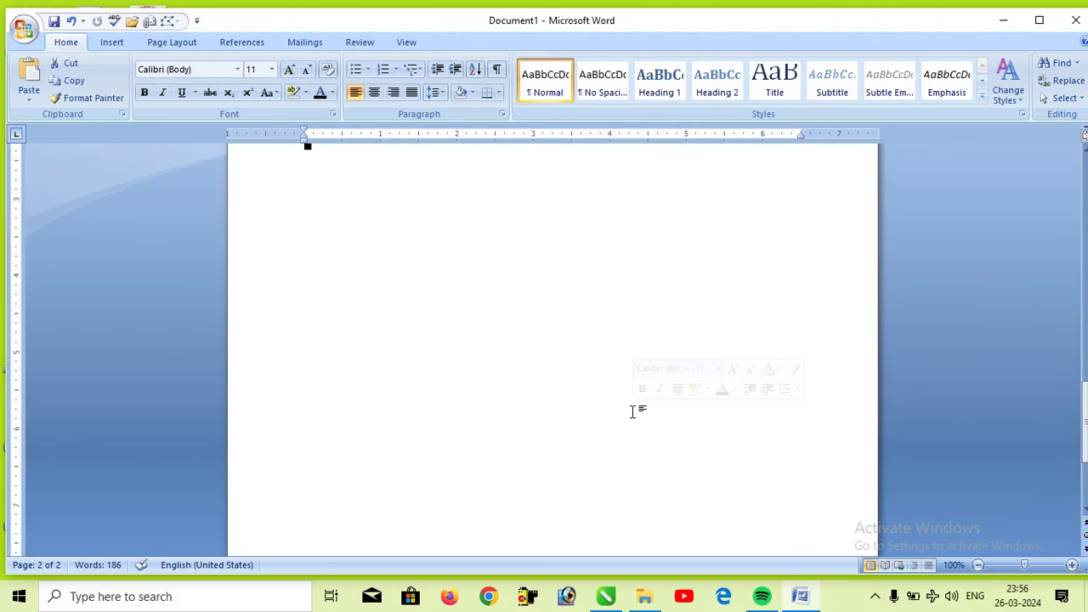
pyautogui.scroll(-2, 651, 450)
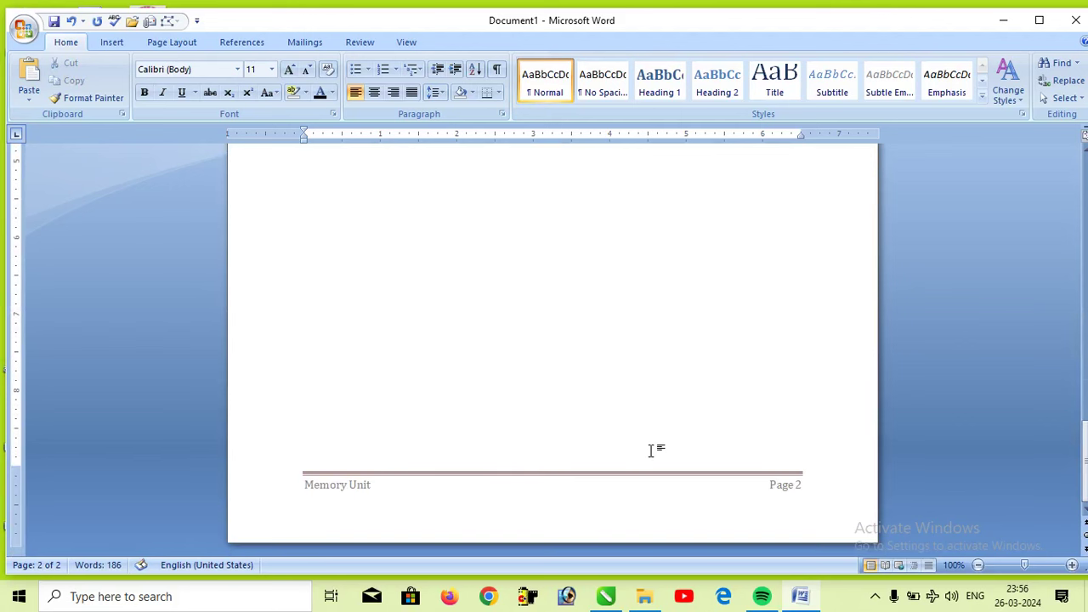
pyautogui.hotkey('ctrl', 'Return')
# Scroll through to confirm page 3 has the Computer header and Memory Unit Page 3 footer.
pyautogui.scroll(3, 649, 397)
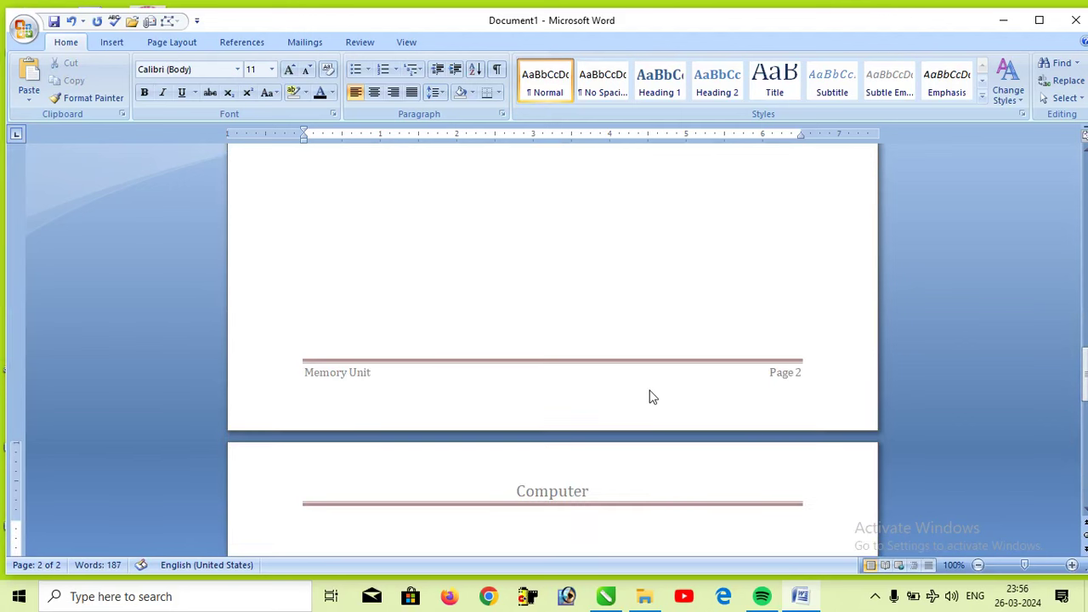
pyautogui.scroll(-4, 680, 393)
pyautogui.scroll(-6, 717, 388)
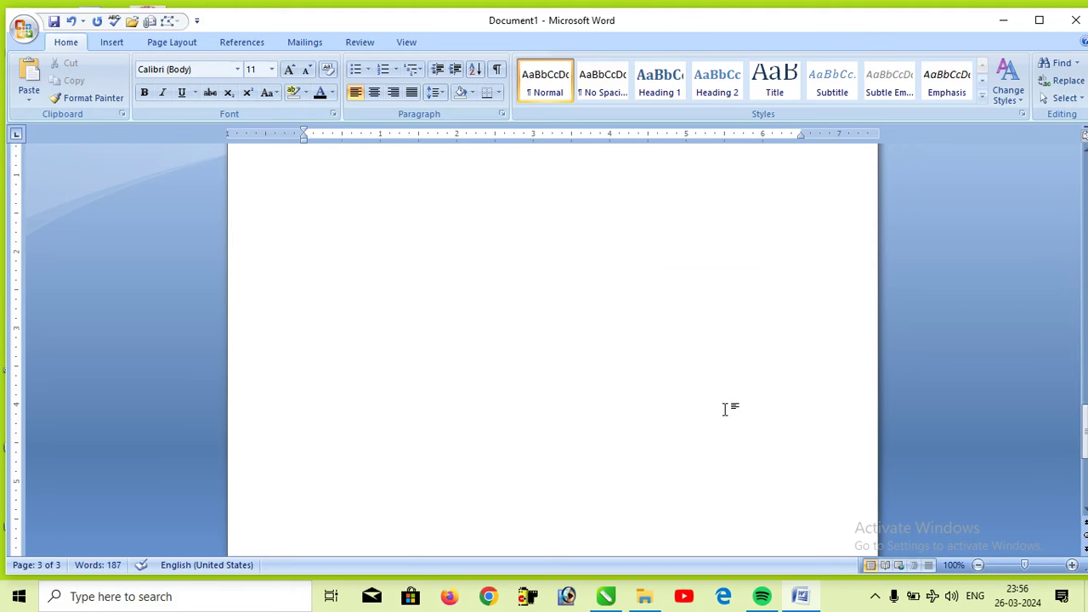
pyautogui.scroll(-4, 723, 408)
pyautogui.scroll(3, 746, 427)
pyautogui.scroll(8, 717, 433)
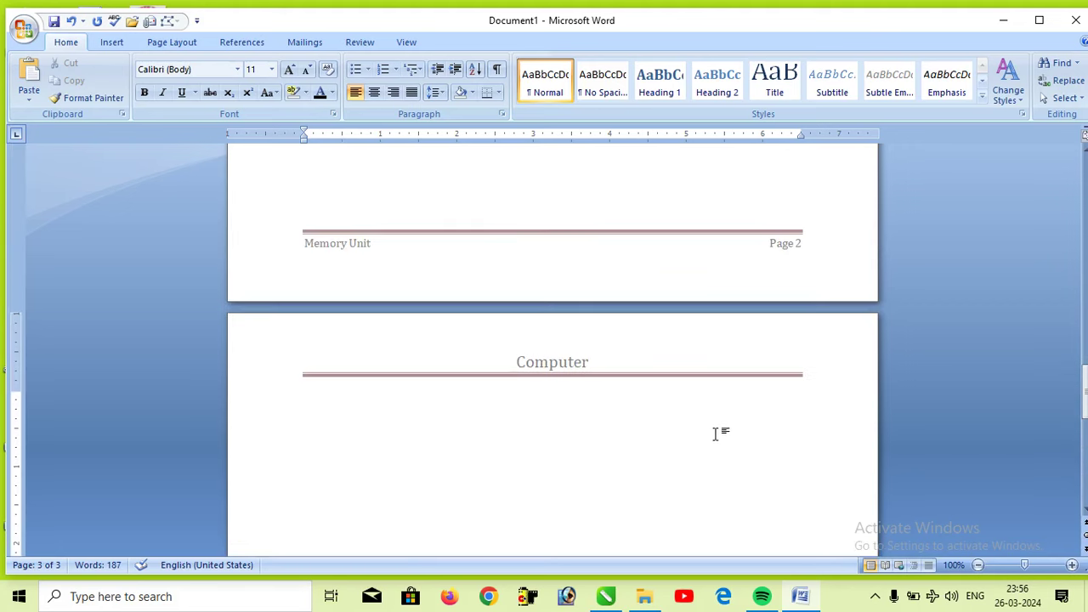
pyautogui.scroll(3, 713, 441)
pyautogui.scroll(-8, 728, 448)
pyautogui.scroll(3, 734, 445)
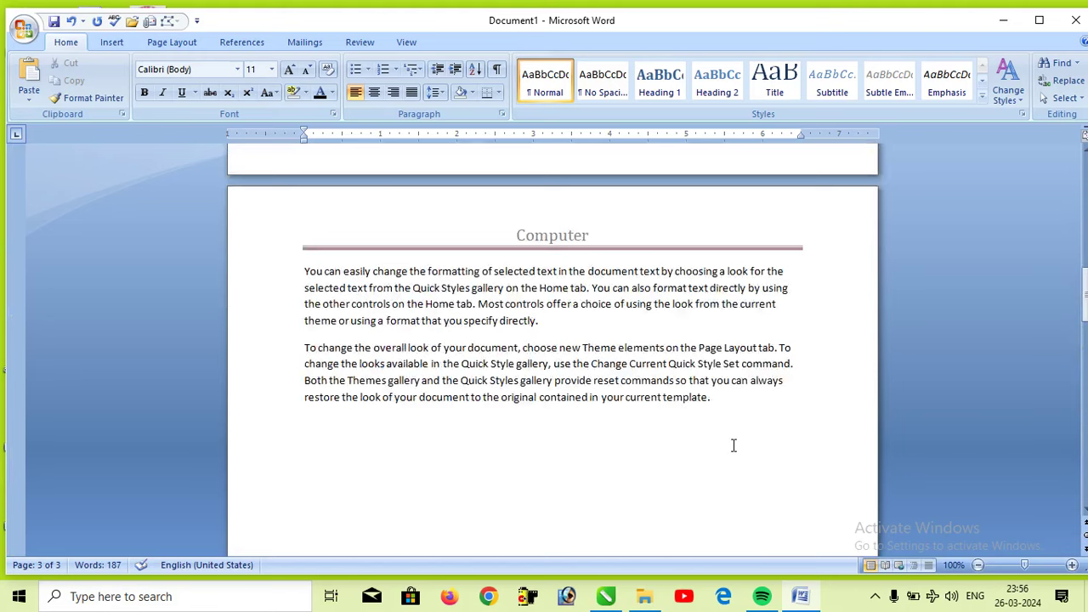
pyautogui.scroll(-3, 736, 452)
pyautogui.scroll(-3, 736, 459)
pyautogui.scroll(-3, 736, 466)
pyautogui.scroll(-2, 493, 486)
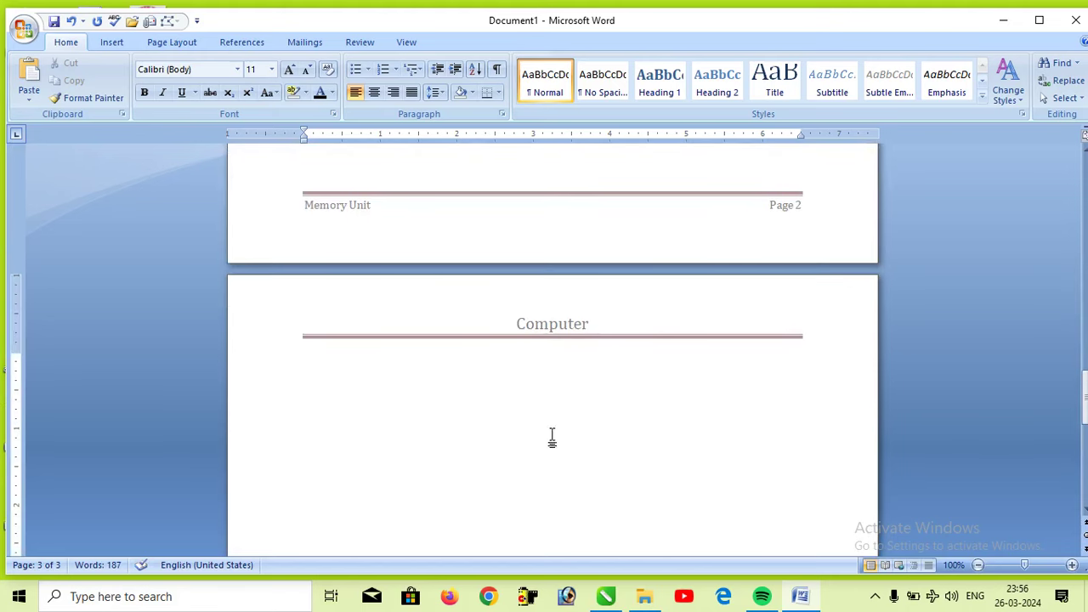
pyautogui.scroll(-2, 552, 439)
pyautogui.scroll(-2, 553, 280)
pyautogui.scroll(2, 544, 263)
pyautogui.scroll(-5, 761, 514)
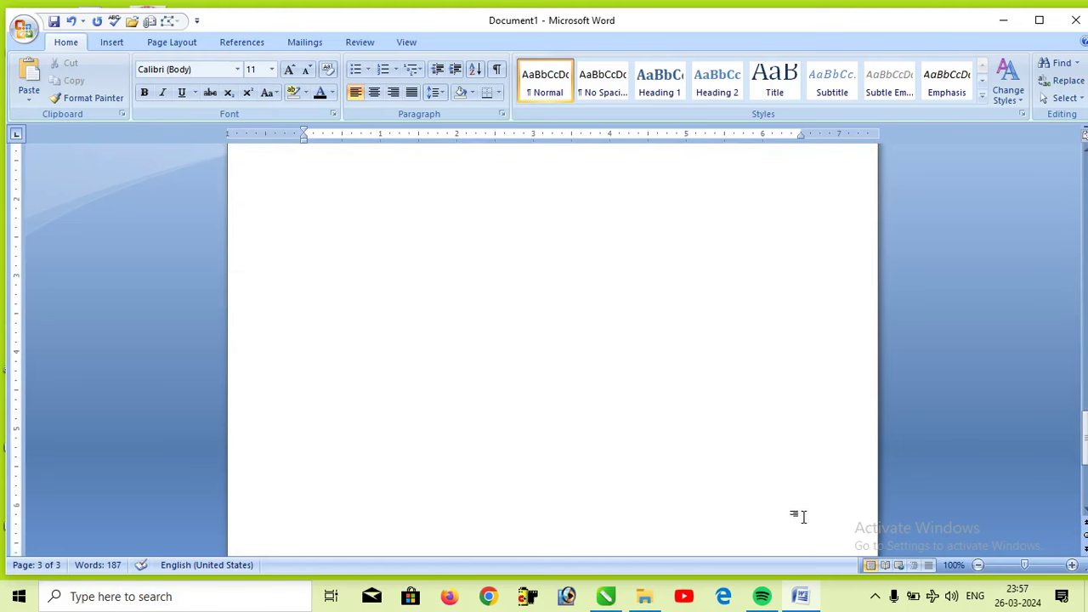
pyautogui.scroll(-5, 767, 507)
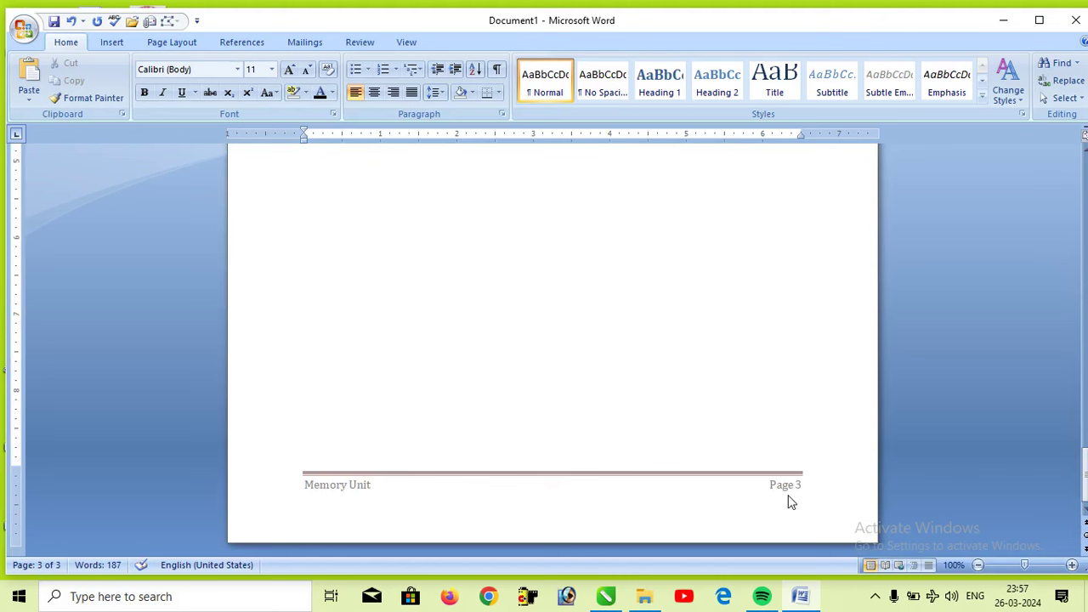
pyautogui.scroll(1, 784, 498)
pyautogui.scroll(2, 781, 496)
pyautogui.scroll(8, 731, 468)
pyautogui.scroll(3, 681, 446)
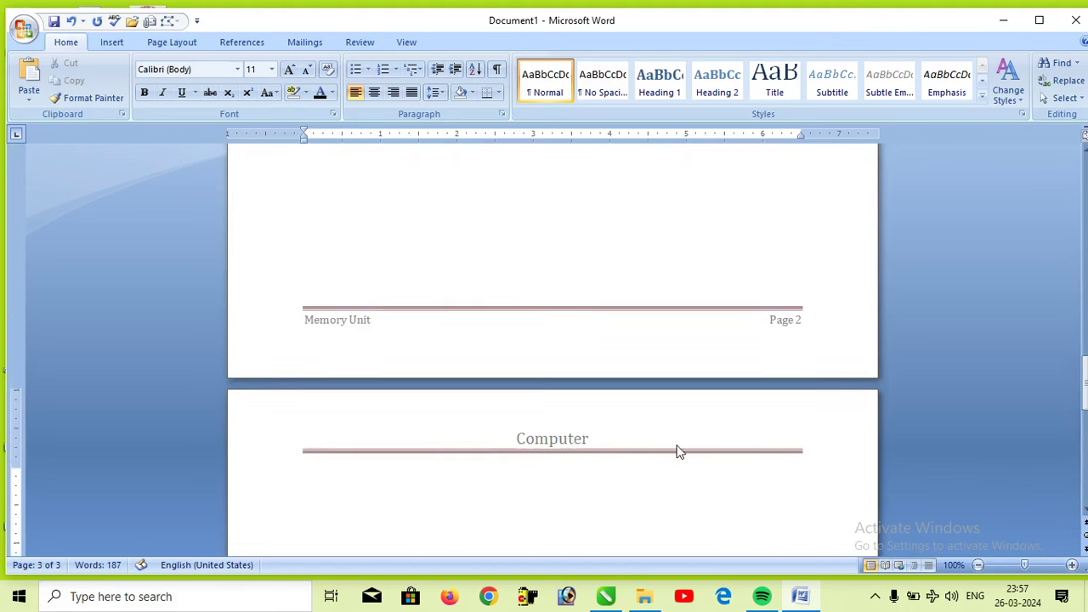
pyautogui.scroll(7, 677, 446)
pyautogui.scroll(5, 677, 446)
pyautogui.scroll(3, 677, 446)
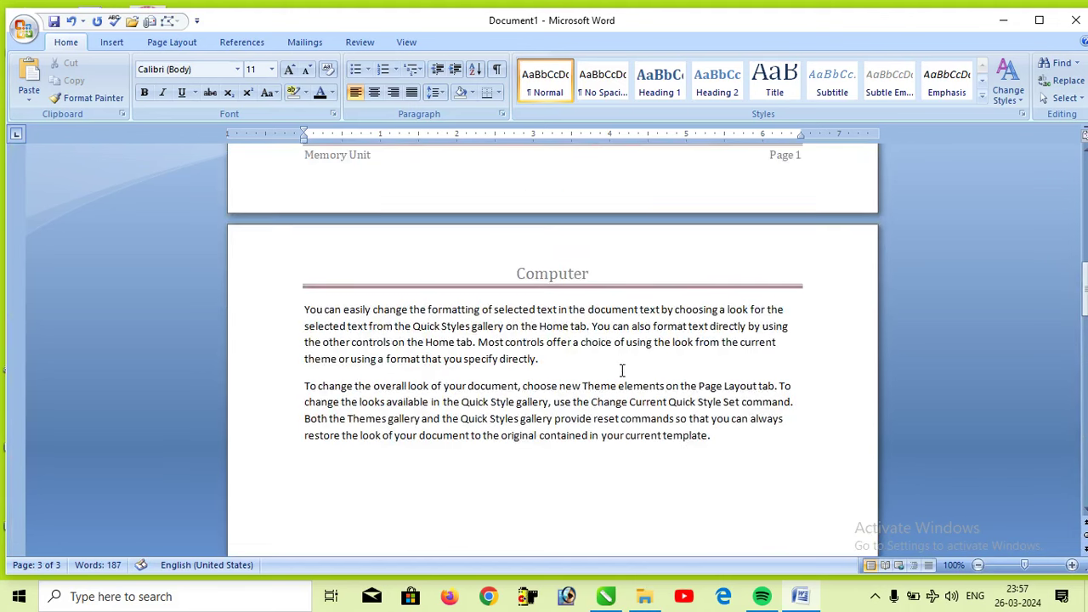
# Switch to CorelDRAW and view the GKP EDCUTATION question card in Full Screen Preview (F9).
pyautogui.click(605, 596)
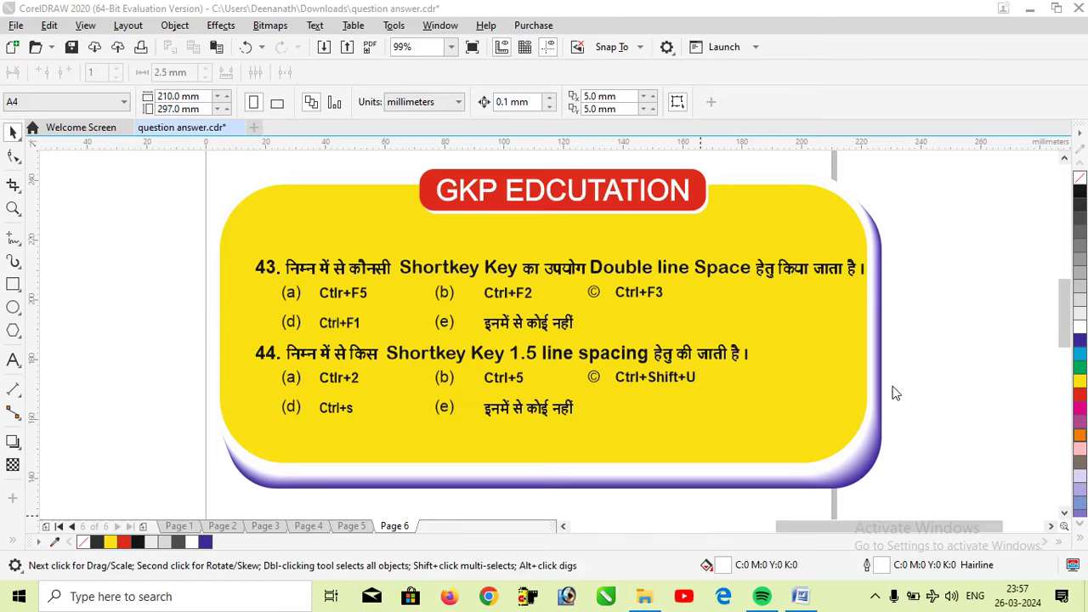
pyautogui.press('F9')
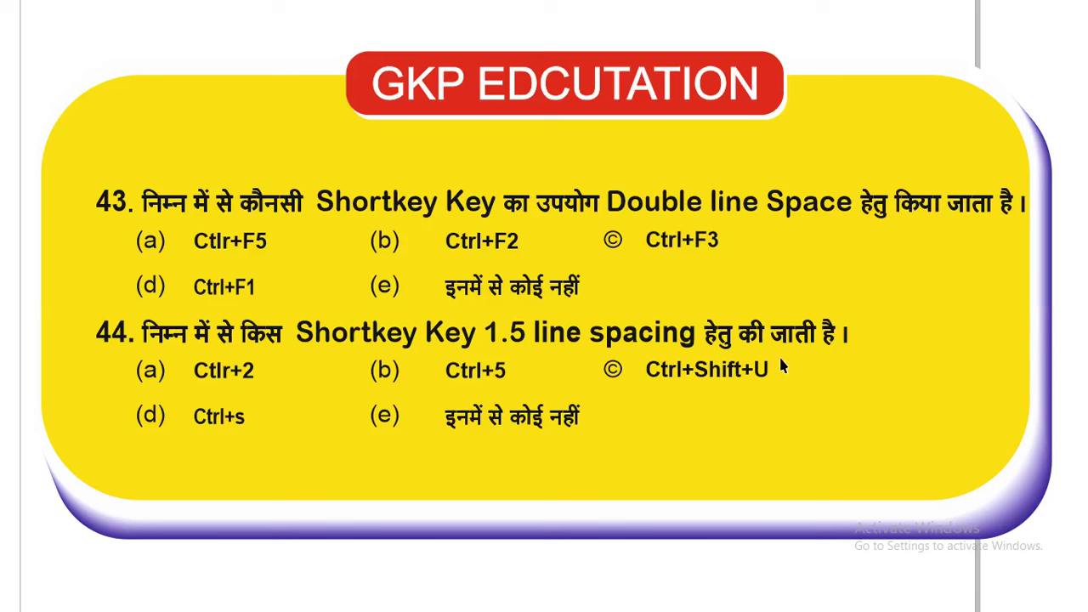